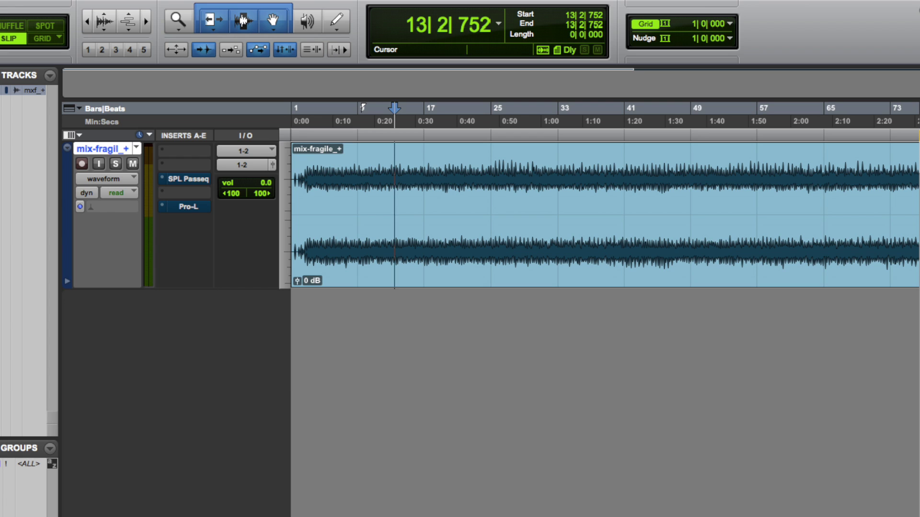
Audition the mix before and after taking the Pro-L limiter on the mix track out of bypass
key(space)
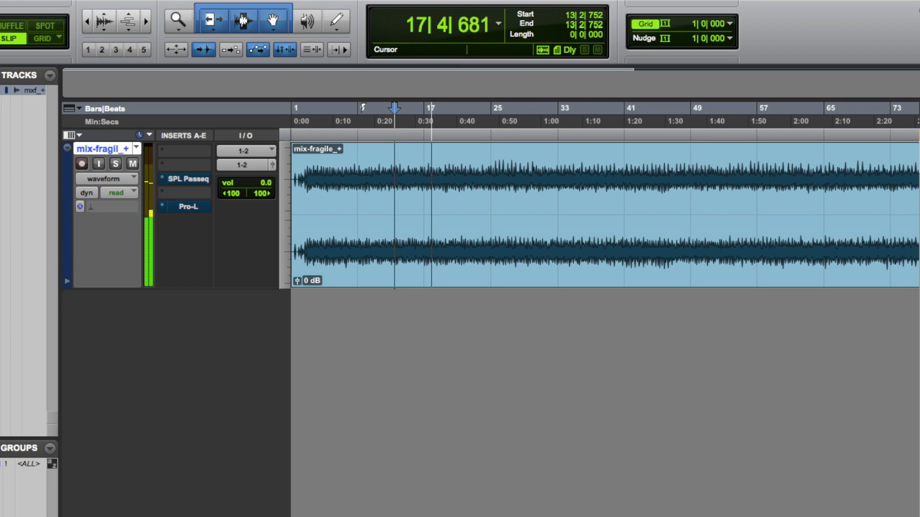
key(space)
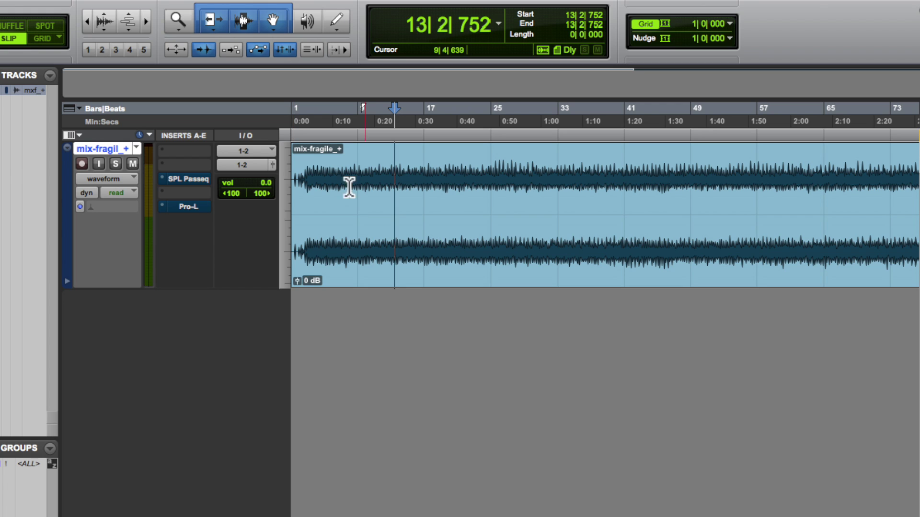
super+click(191, 206)
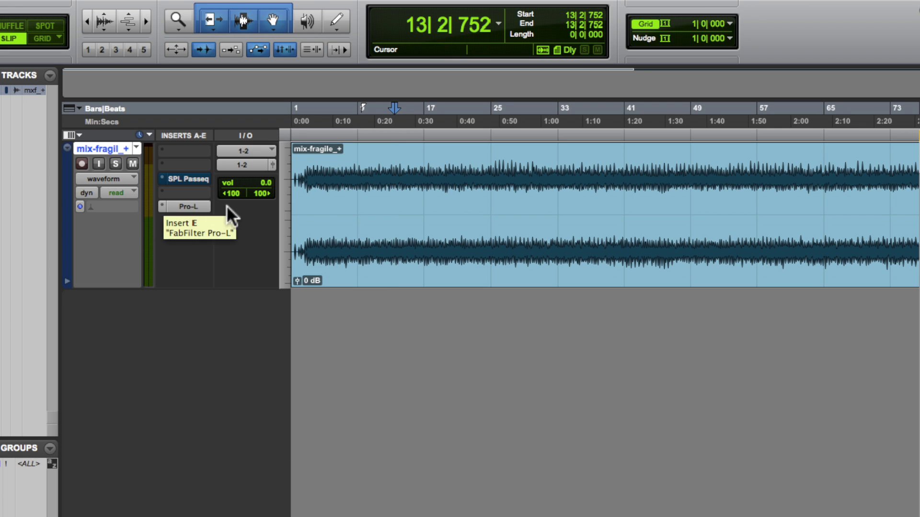
key(space)
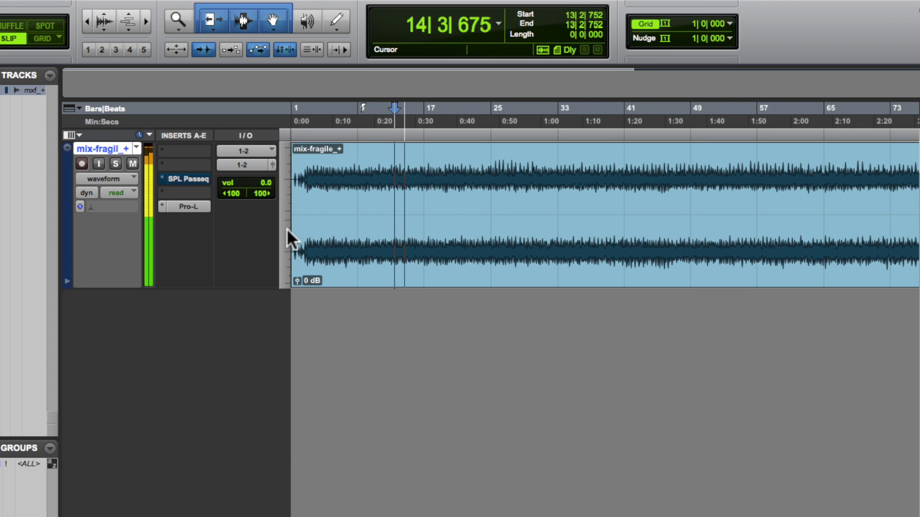
key(XF86AudioRaiseVolume)
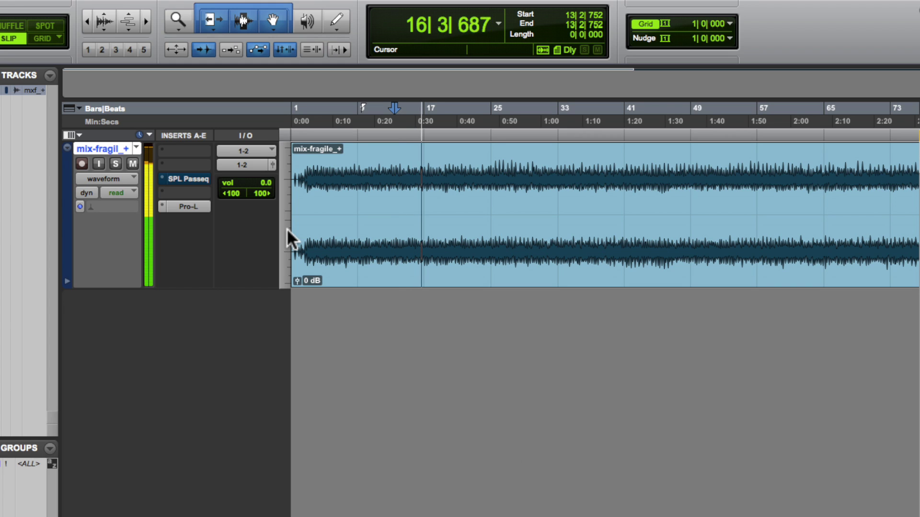
key(space)
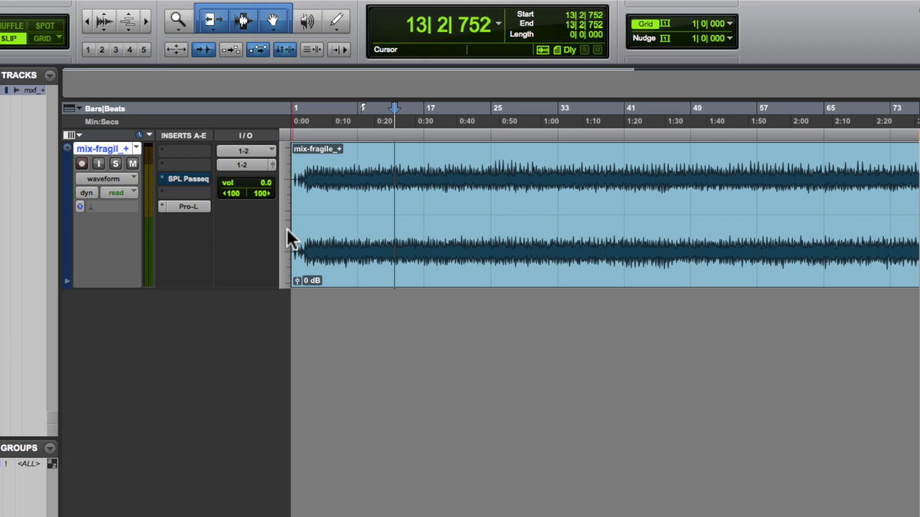
Insert a stereo multichannel EQ3 7-Band in the mix track's first insert slot
click(164, 148)
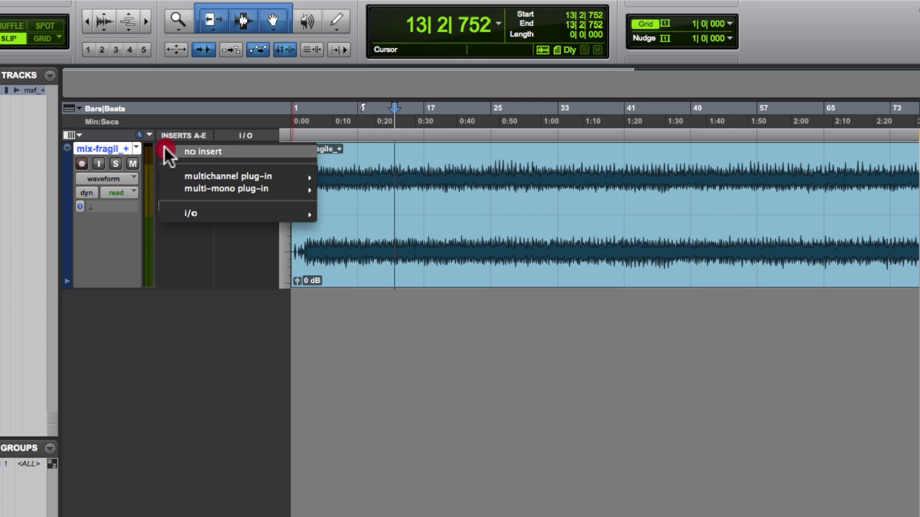
click(239, 173)
mouse_move(363, 174)
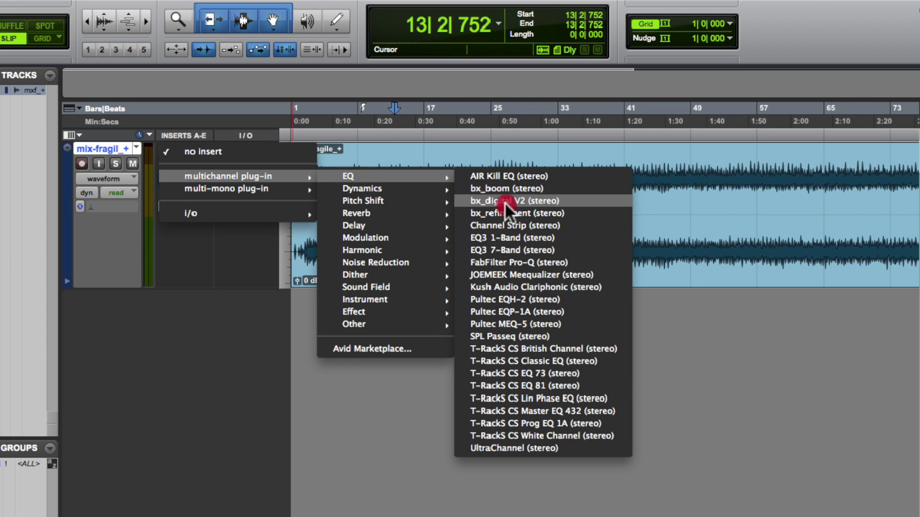
click(548, 251)
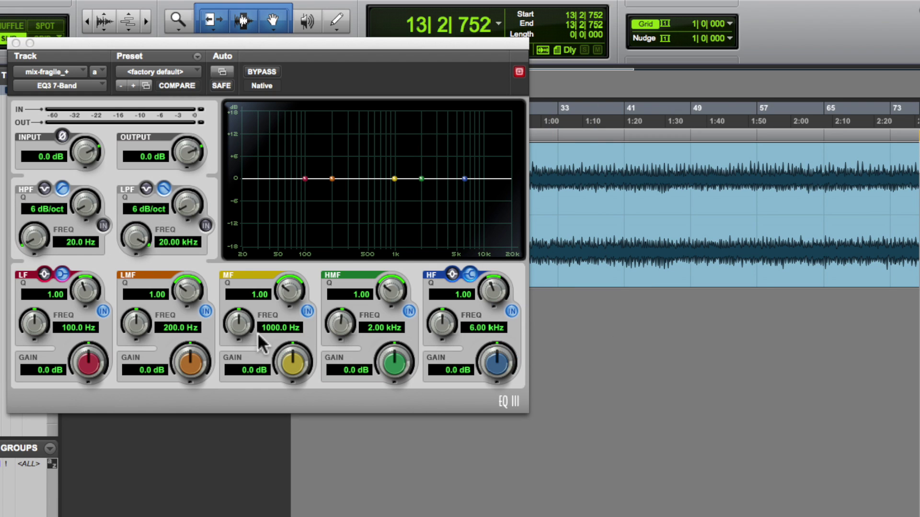
Sweep a boosted LMF band to about 81.9 Hz during playback, and turn it into a -2.0 dB cut with a Q of 1.64
drag(189, 361, 187, 361)
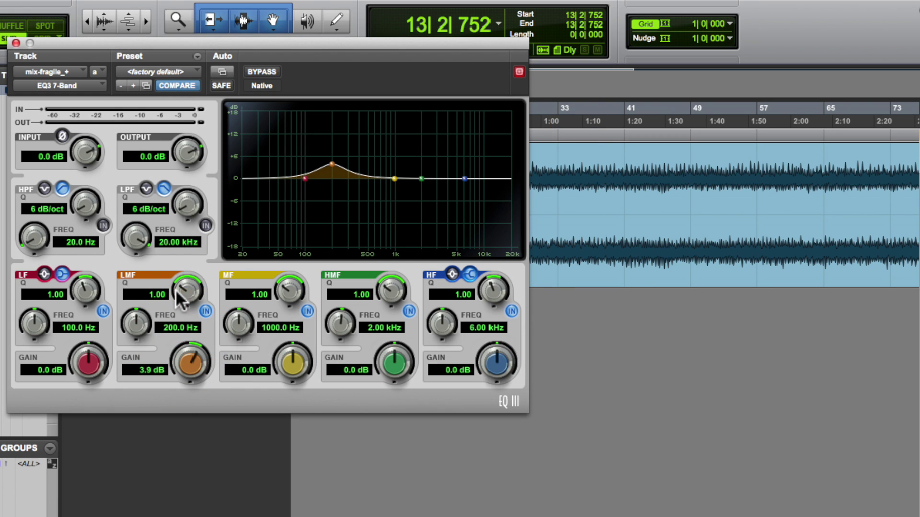
drag(175, 289, 176, 269)
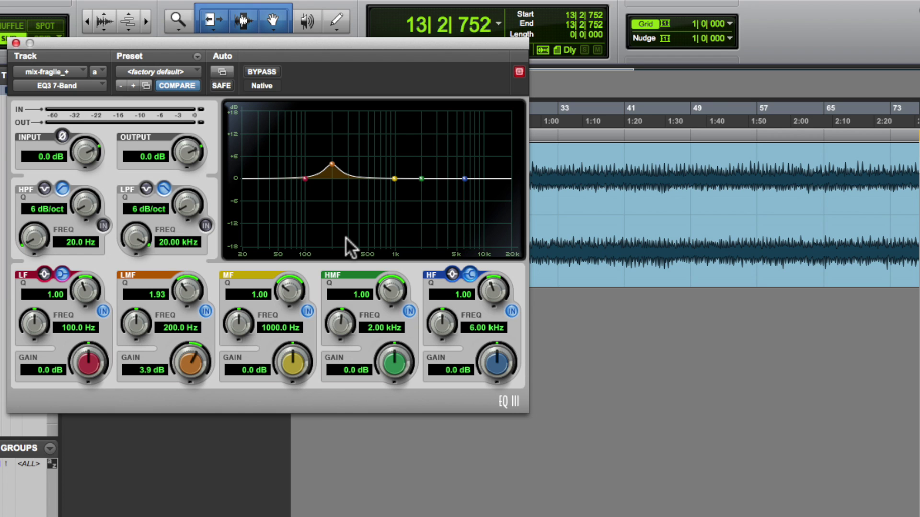
drag(331, 162, 295, 152)
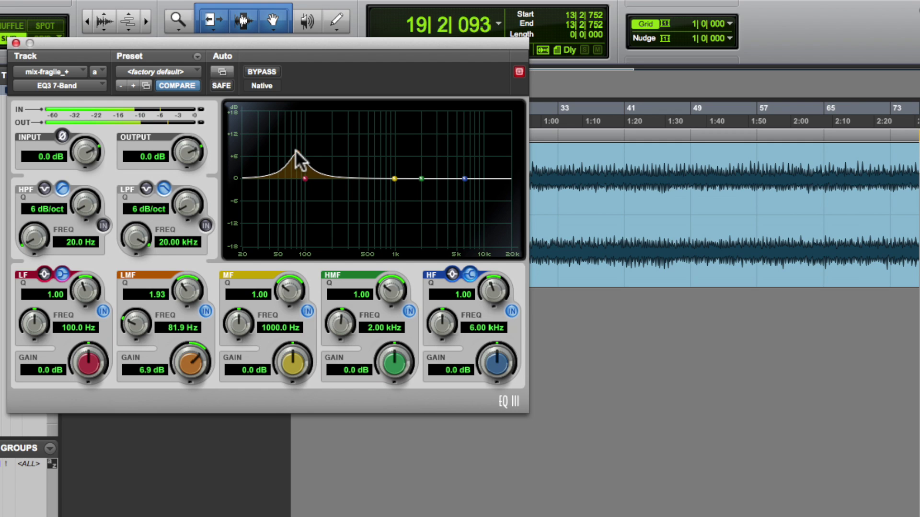
key(space)
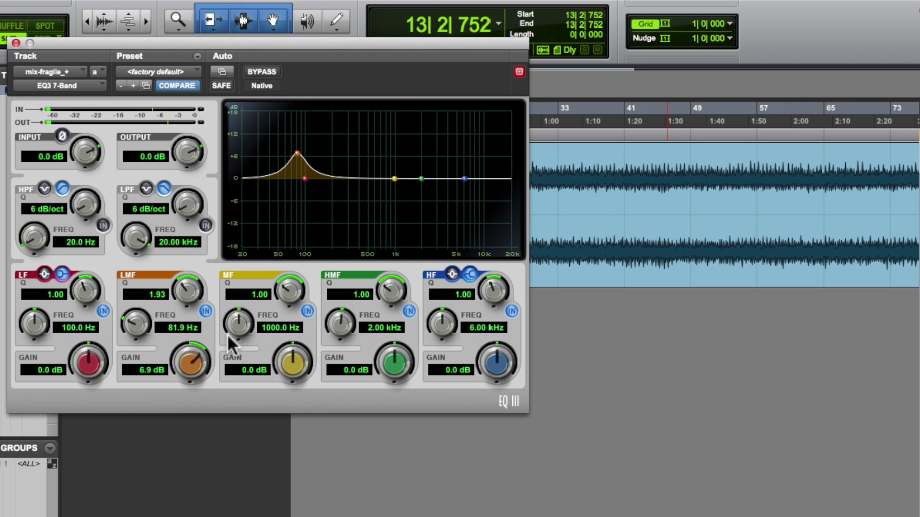
drag(191, 357, 188, 404)
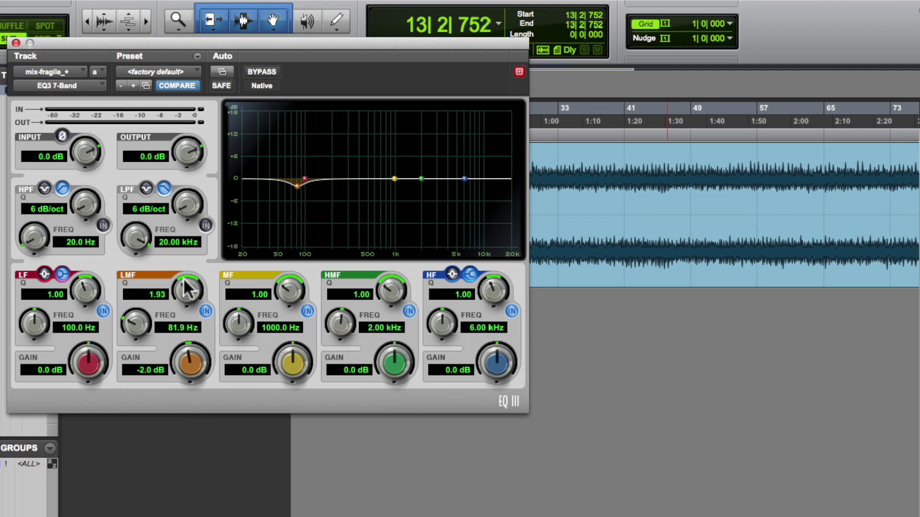
drag(184, 278, 180, 289)
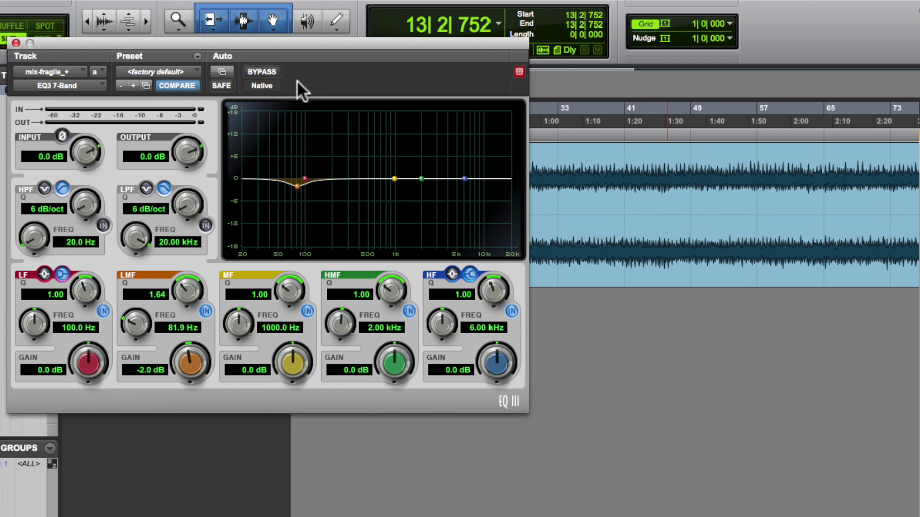
Compare the mix with the EQ3 7-Band bypassed and active during playback
click(260, 69)
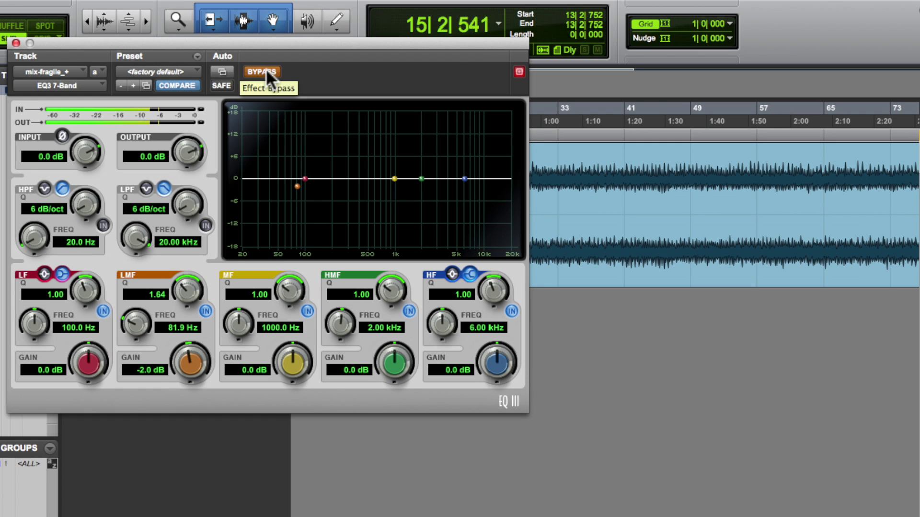
click(266, 68)
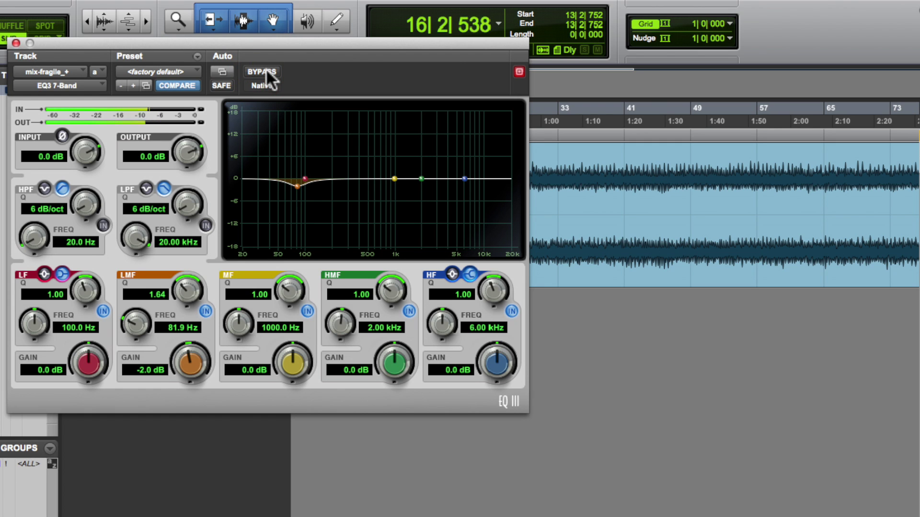
click(266, 68)
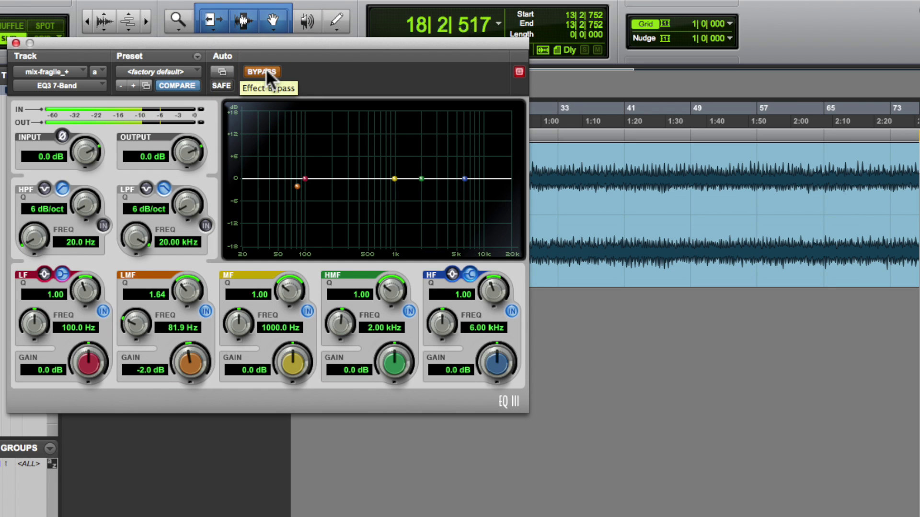
click(265, 68)
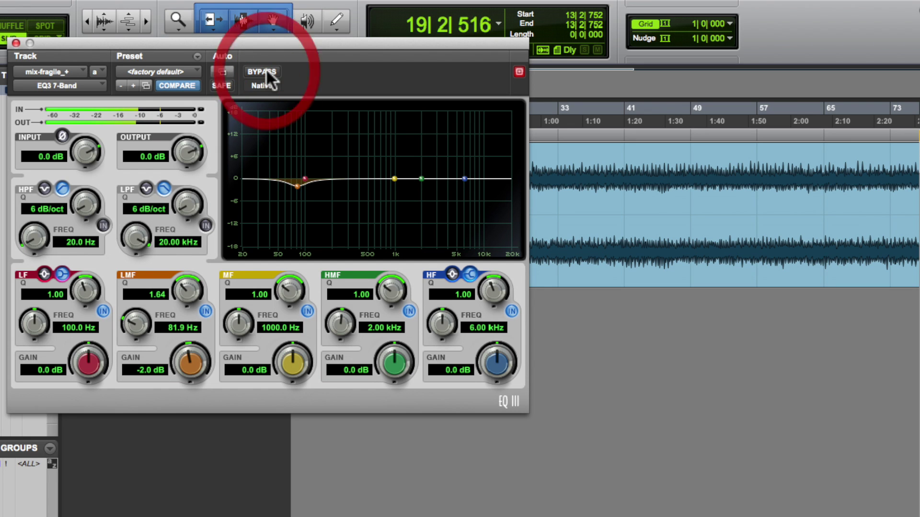
key(space)
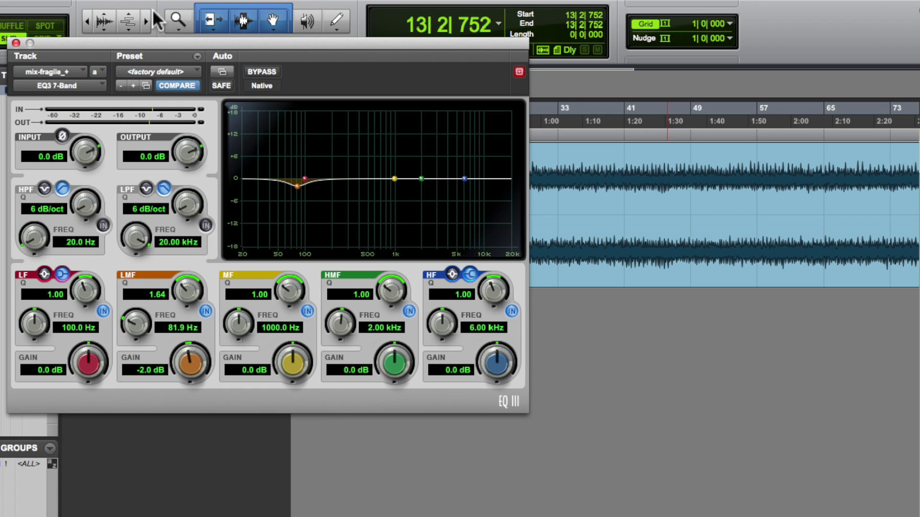
Close the EQ3 and open the SPL Passeq, take it out of bypass and lower its HF frequency
click(16, 42)
click(180, 179)
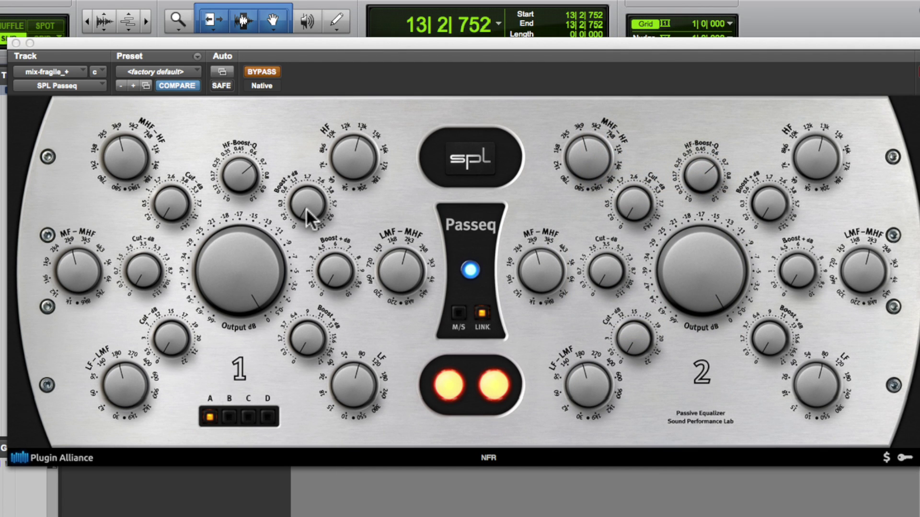
click(261, 70)
drag(352, 150, 341, 177)
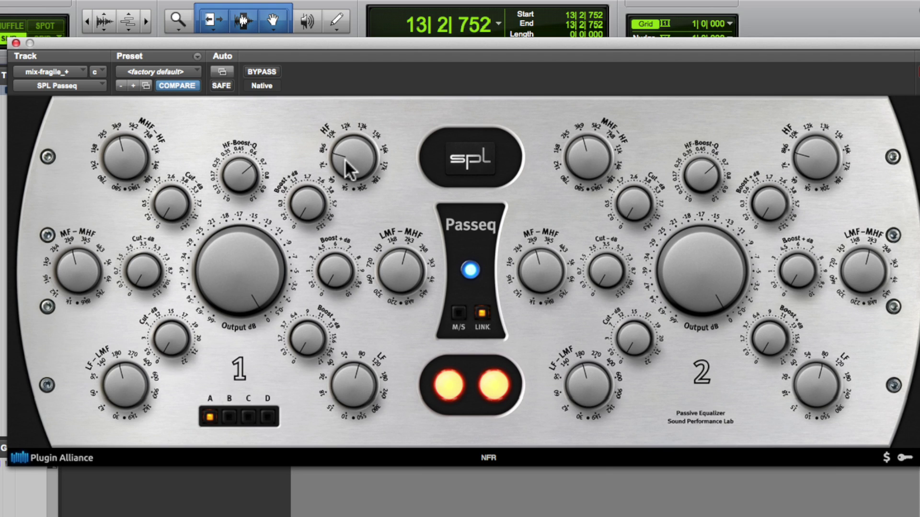
Adjust the Passeq's HF-Boost-Q and raise its HF boost to about 1.7 dB on the linked channels
mouse_move(236, 173)
mouse_down()
mouse_move(234, 204)
mouse_move(235, 184)
mouse_up()
click(234, 180)
mouse_move(234, 181)
mouse_down()
mouse_move(234, 231)
mouse_move(235, 171)
mouse_up()
mouse_move(299, 209)
mouse_down()
mouse_move(293, 172)
mouse_move(293, 225)
mouse_up()
mouse_move(306, 206)
mouse_down()
mouse_move(292, 134)
mouse_move(299, 203)
mouse_up()
drag(300, 206, 301, 139)
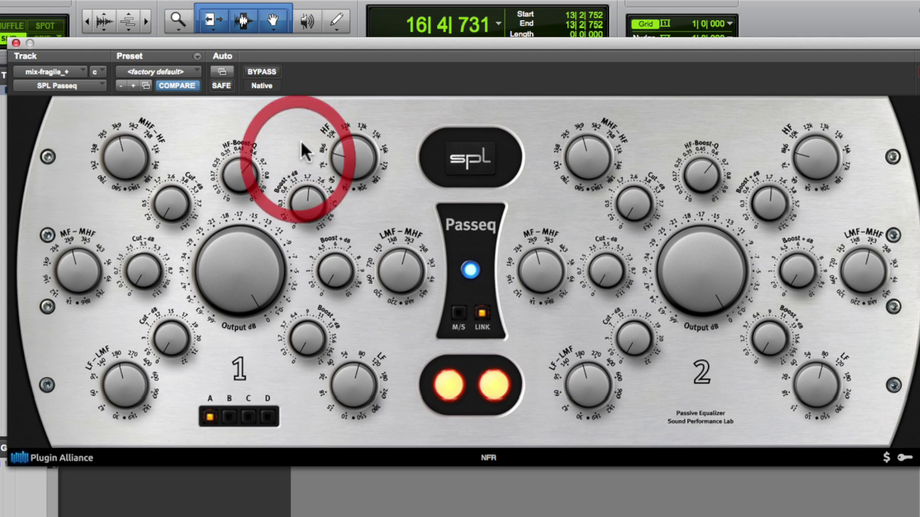
Compare the mix with the Passeq's HF boost active and bypassed during playback, ending with the plug-in bypassed
click(270, 71)
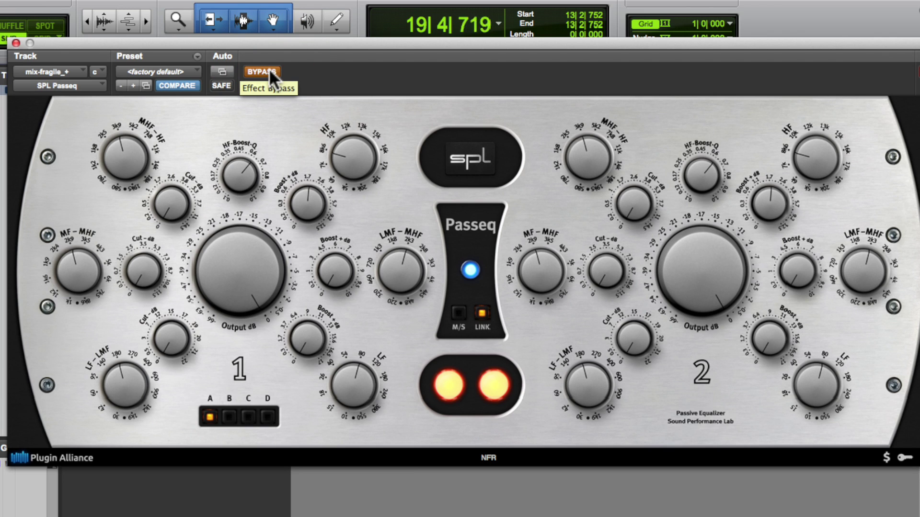
click(270, 70)
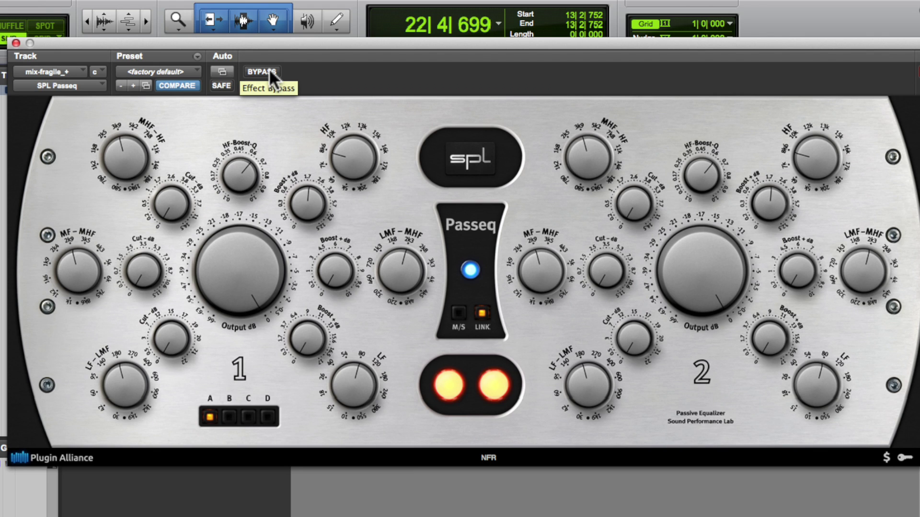
click(269, 71)
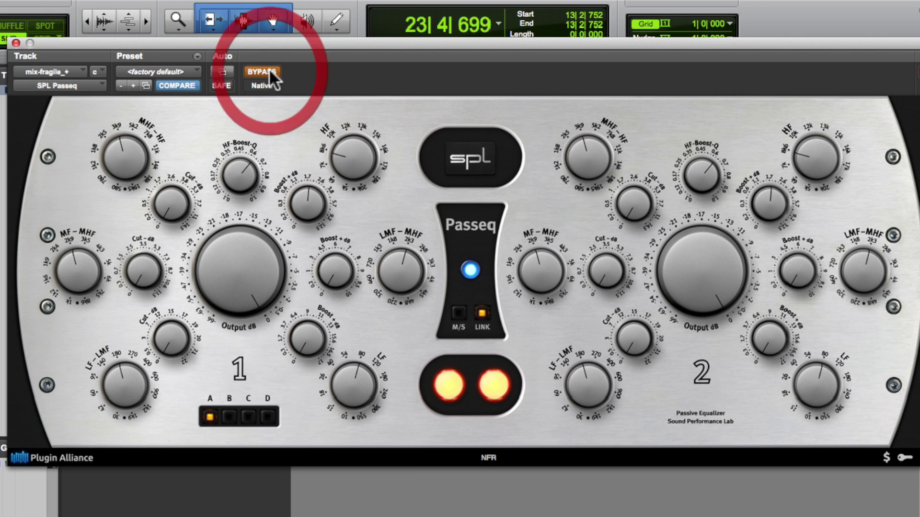
key(space)
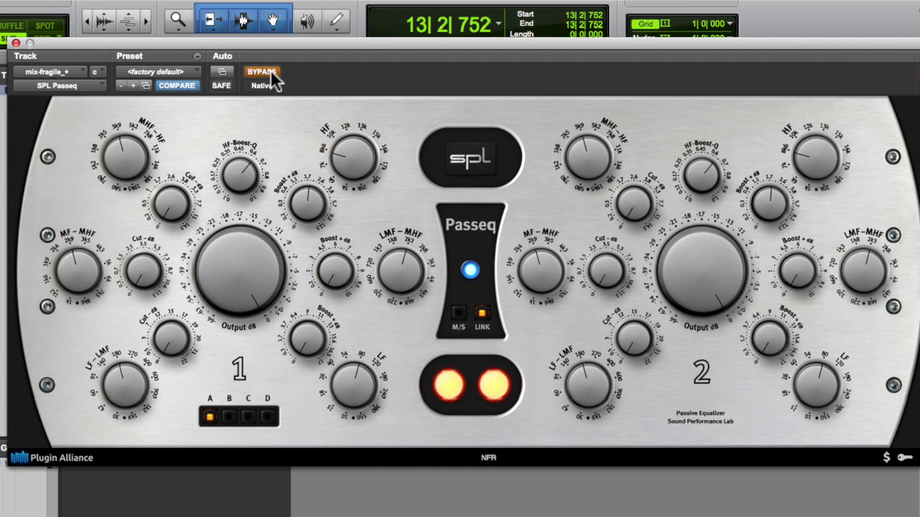
click(263, 72)
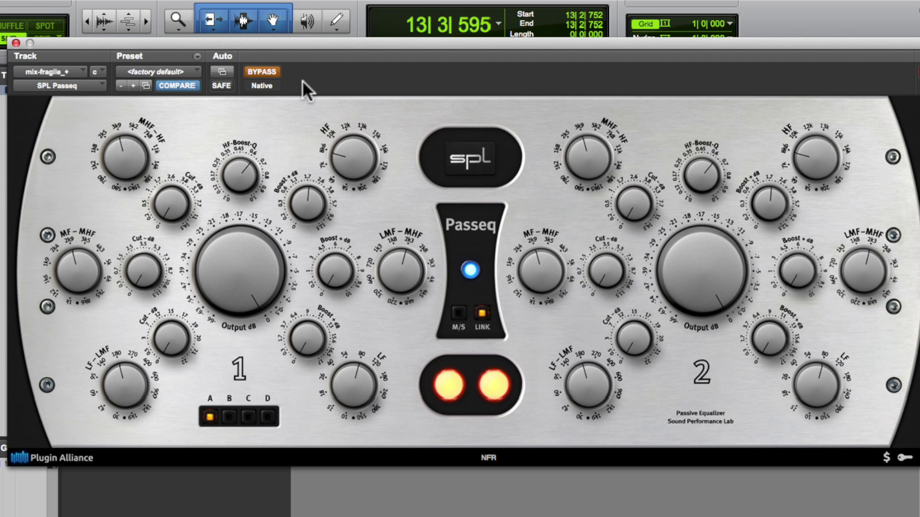
click(269, 68)
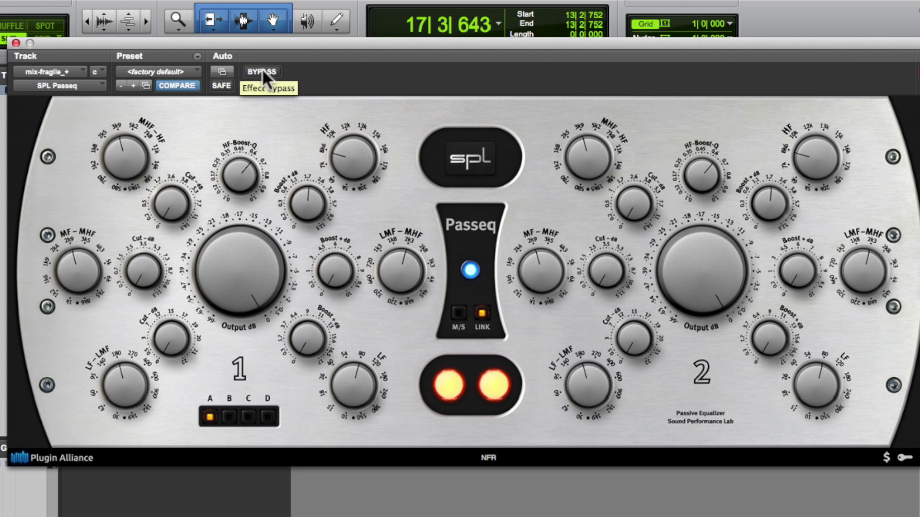
click(262, 71)
key(space)
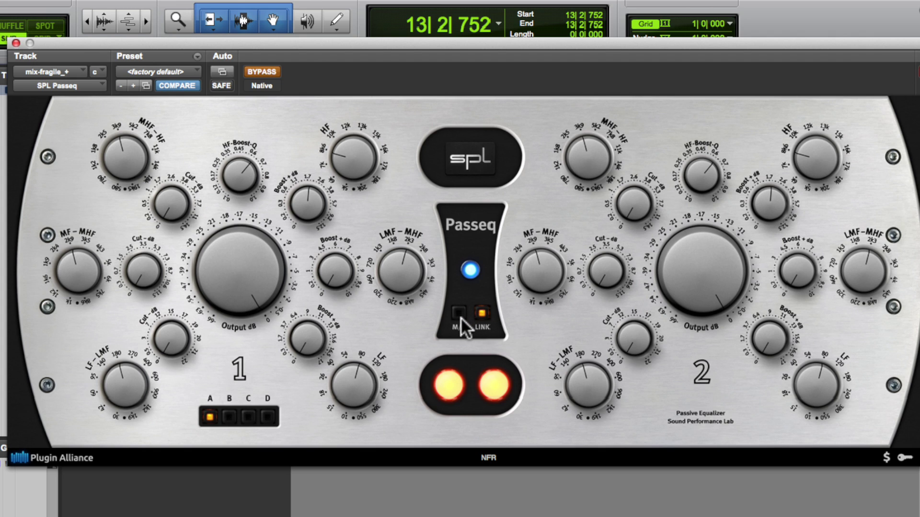
Switch the Passeq to setting B with M/S on and the channels unlinked, and raise the HF boost on channel 2 only
click(228, 416)
click(211, 415)
click(226, 418)
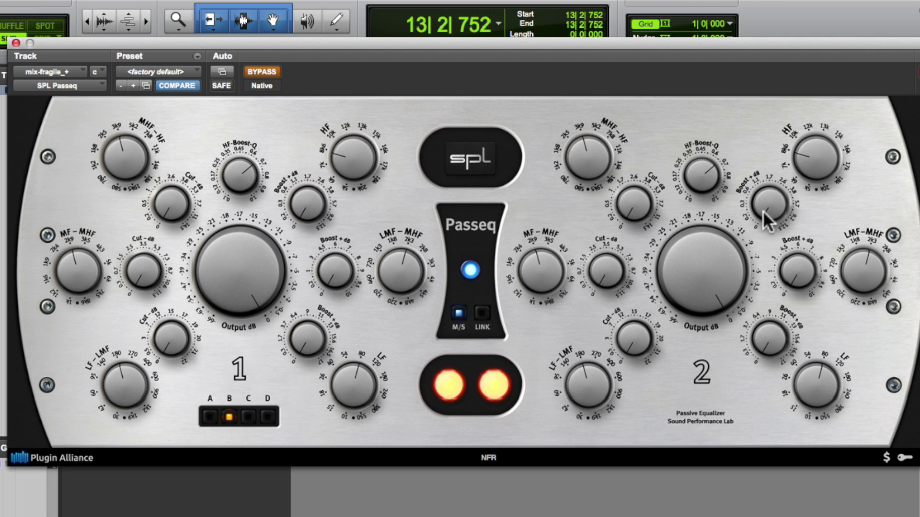
drag(764, 205, 766, 145)
Alternate between the Passeq's stored settings A and B to compare their HF boosts, ending on B
click(209, 417)
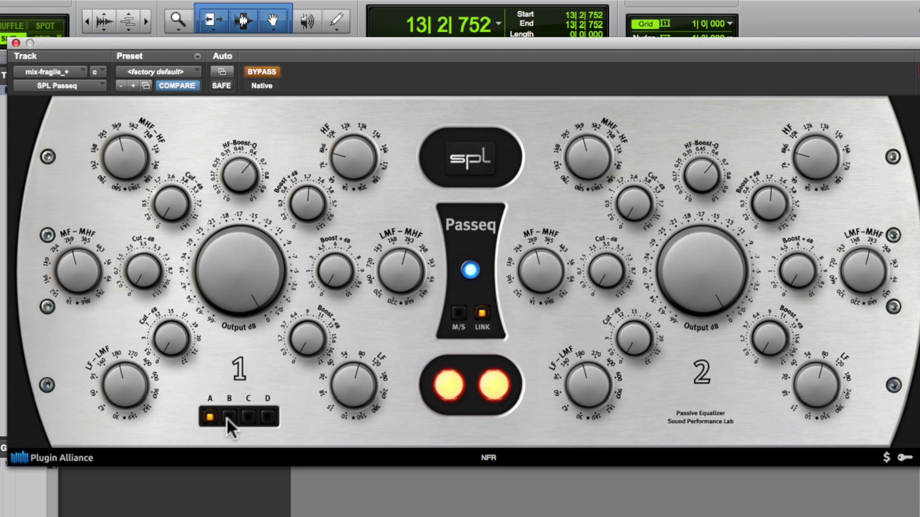
click(228, 415)
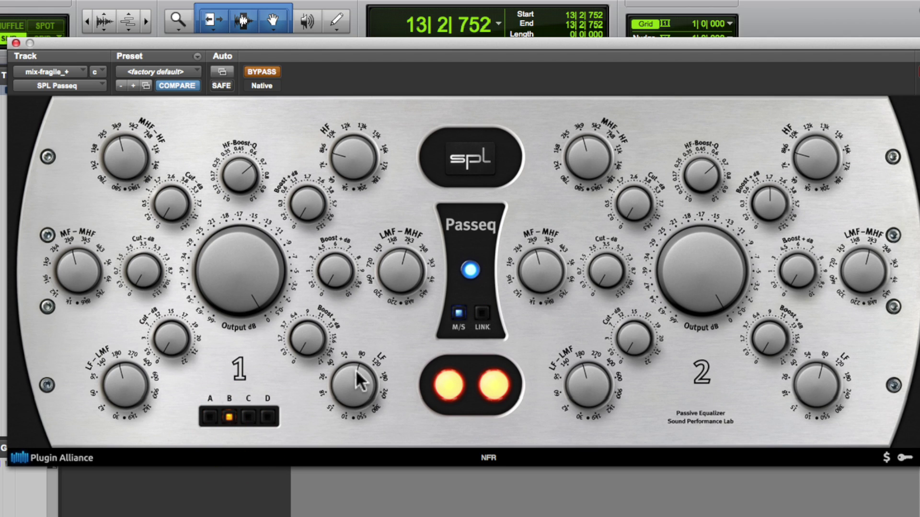
click(209, 416)
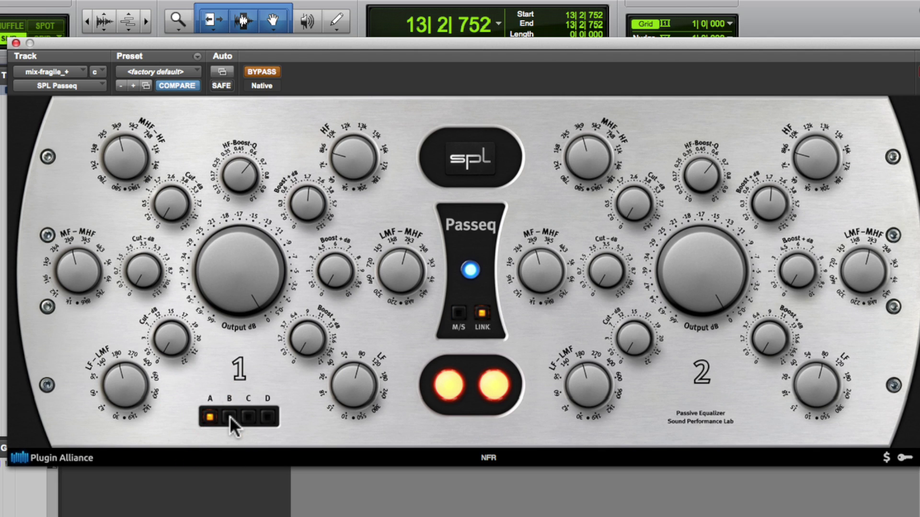
click(230, 416)
click(298, 218)
drag(772, 41, 748, 37)
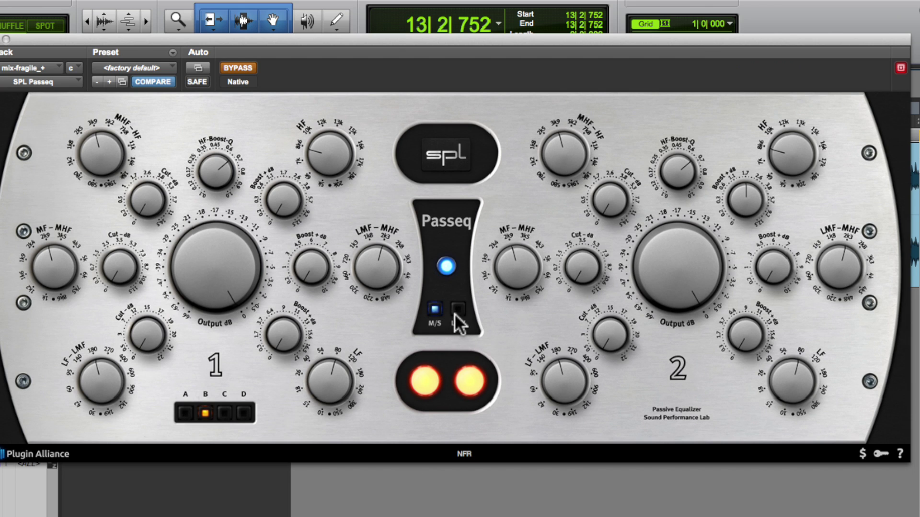
Review the linked stereo setting A against the M/S setting B with the Passeq bypassed, ending on A
click(182, 413)
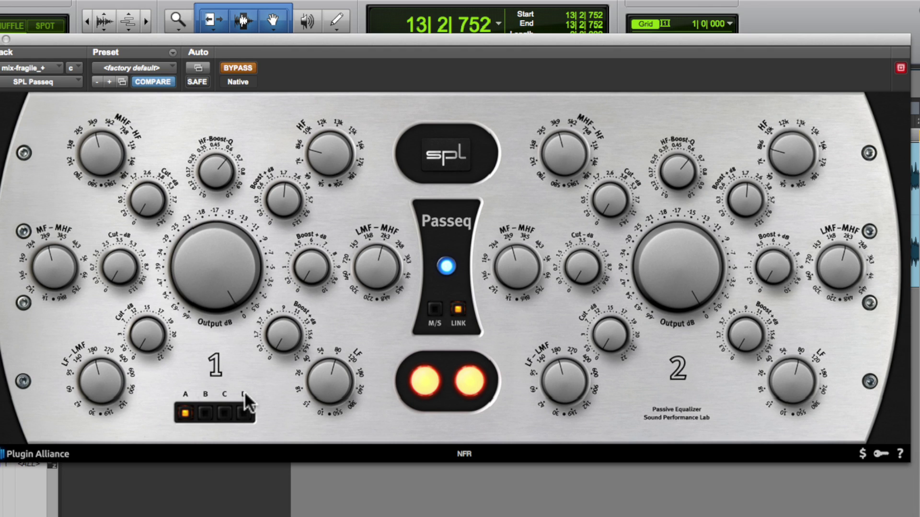
click(206, 412)
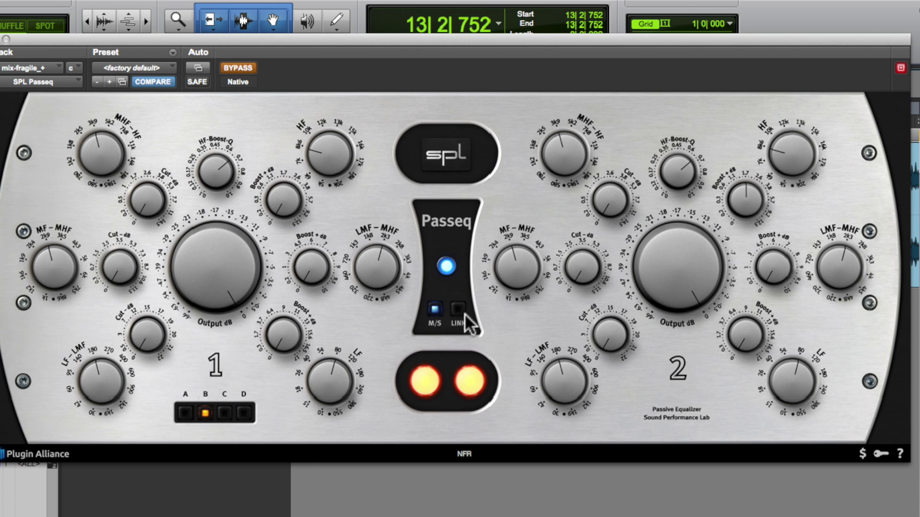
click(185, 412)
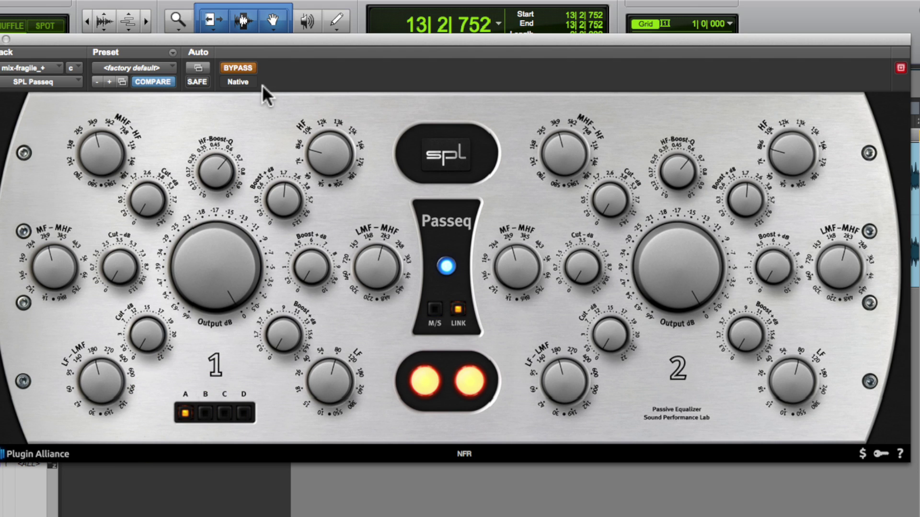
Take the Passeq out of bypass and compare settings A and B during playback, stopping on the M/S setting B
click(237, 67)
click(204, 412)
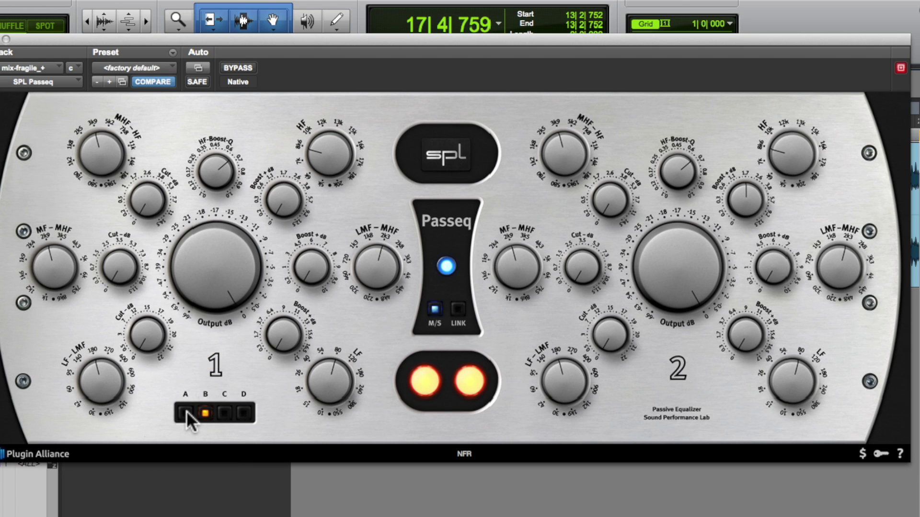
click(186, 411)
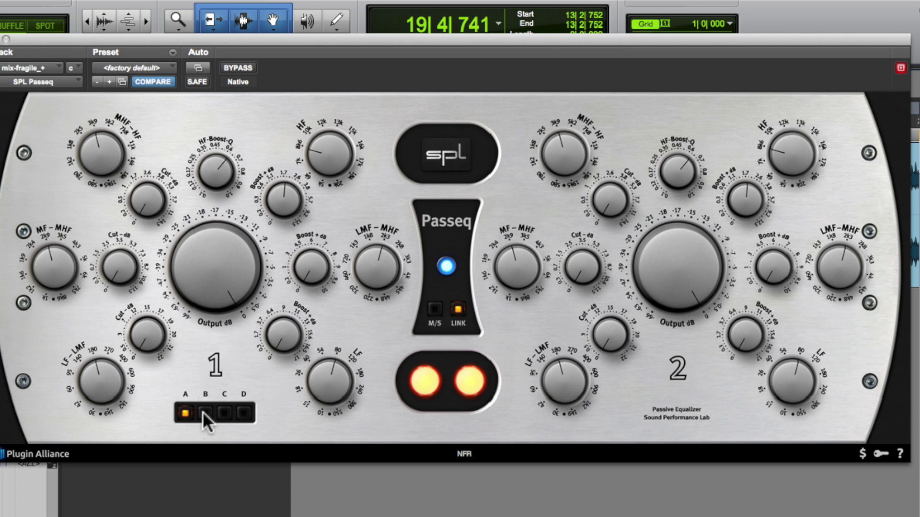
click(203, 412)
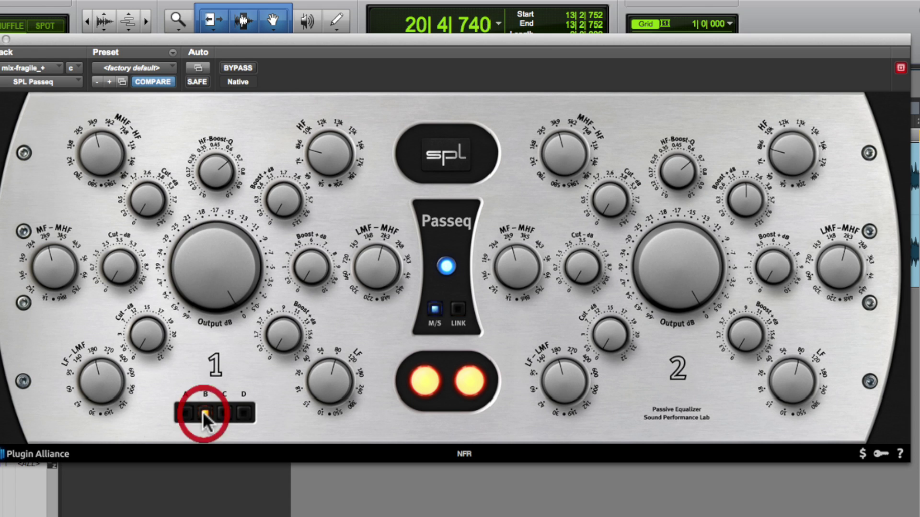
key(space)
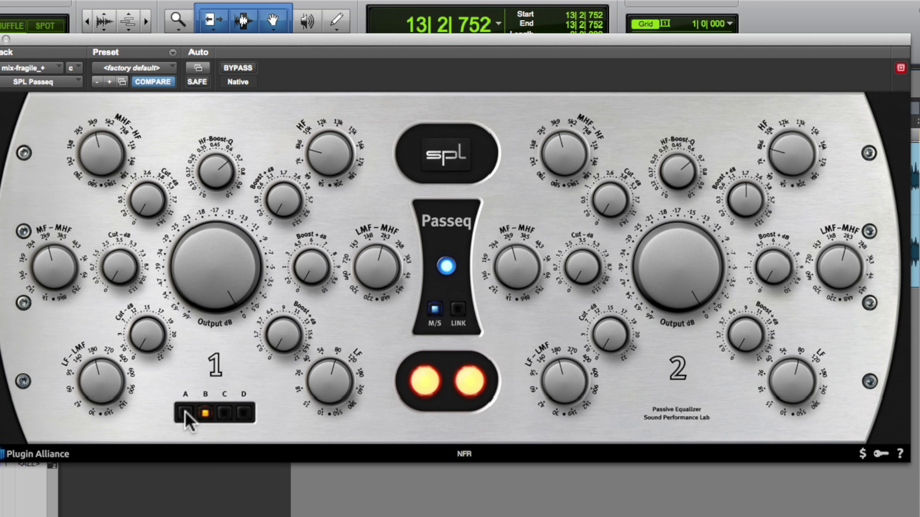
Replay the passage from 13|2|752, switching from the linked setting A to the M/S setting B, and stop playback
click(185, 412)
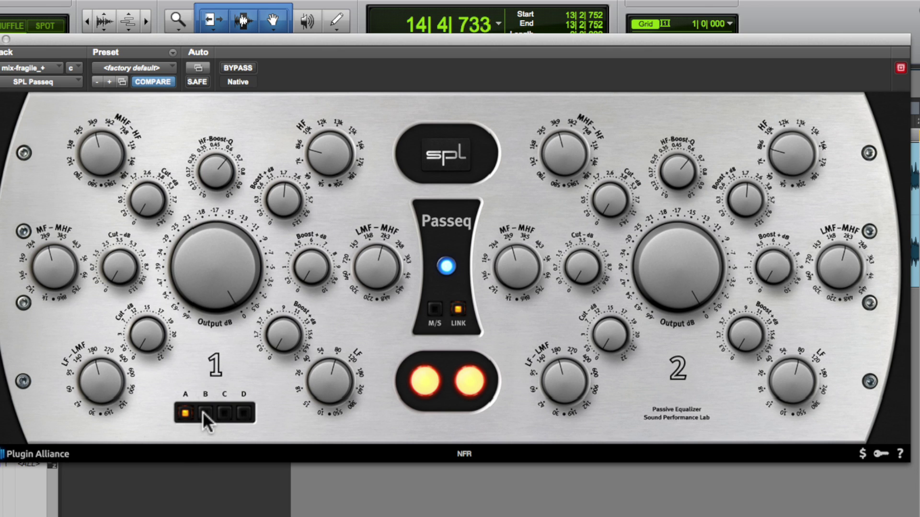
click(203, 412)
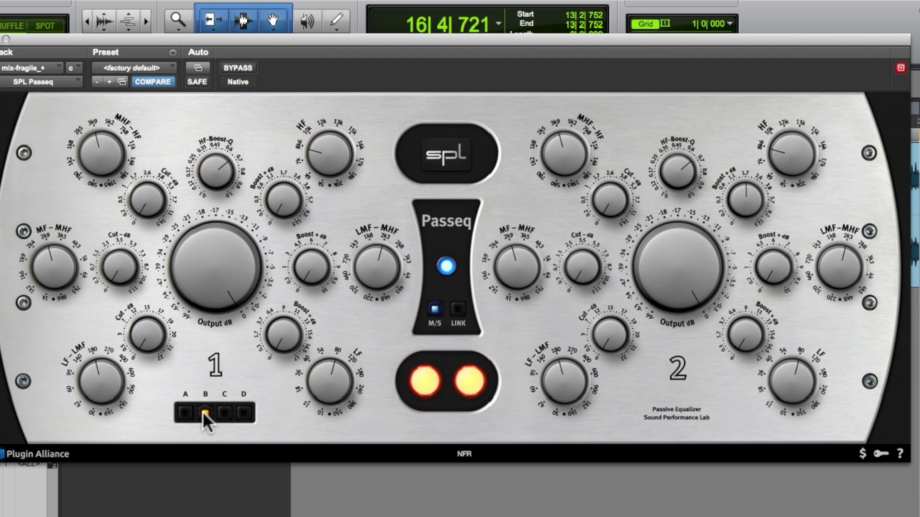
key(space)
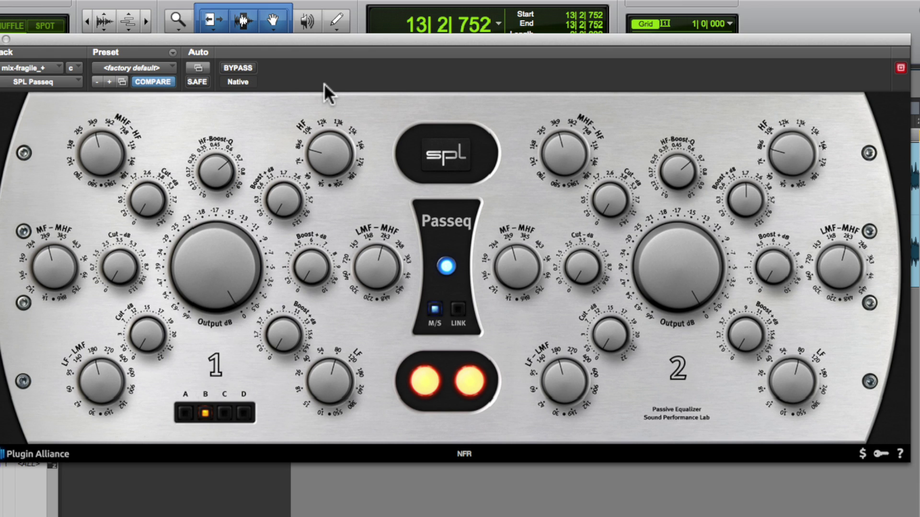
Compare the mix with the Passeq's M/S setting B bypassed and active during playback, ending with the plug-in active
click(238, 68)
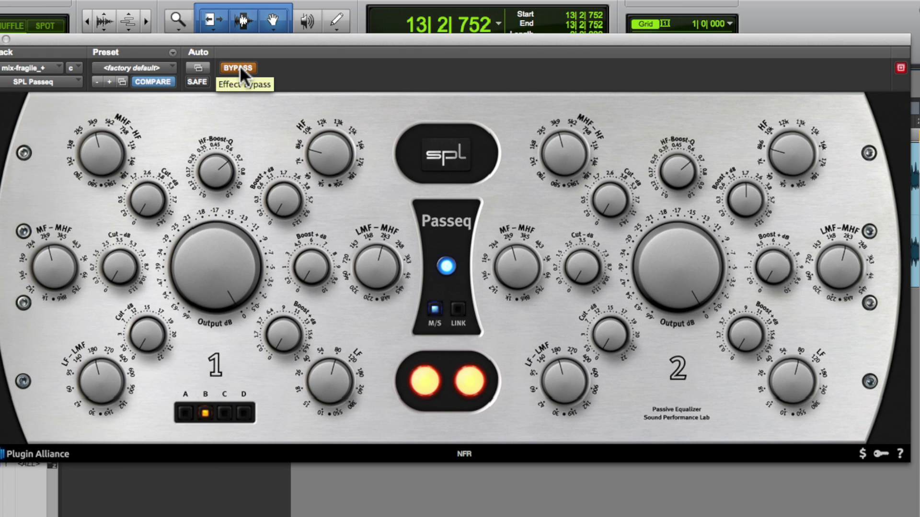
key(space)
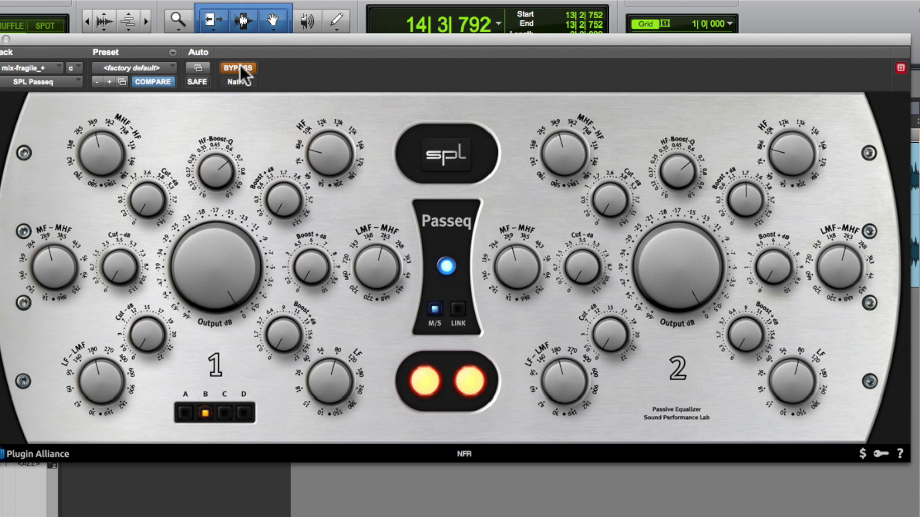
click(240, 64)
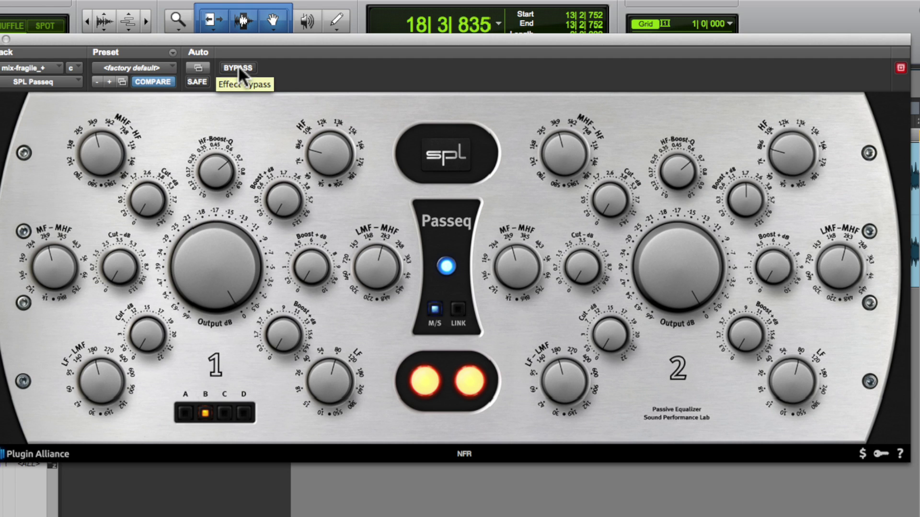
click(237, 67)
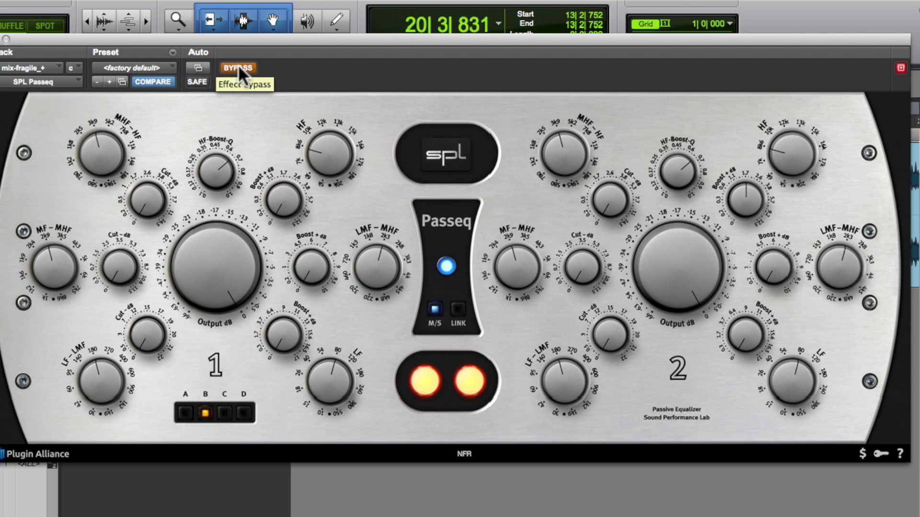
click(237, 67)
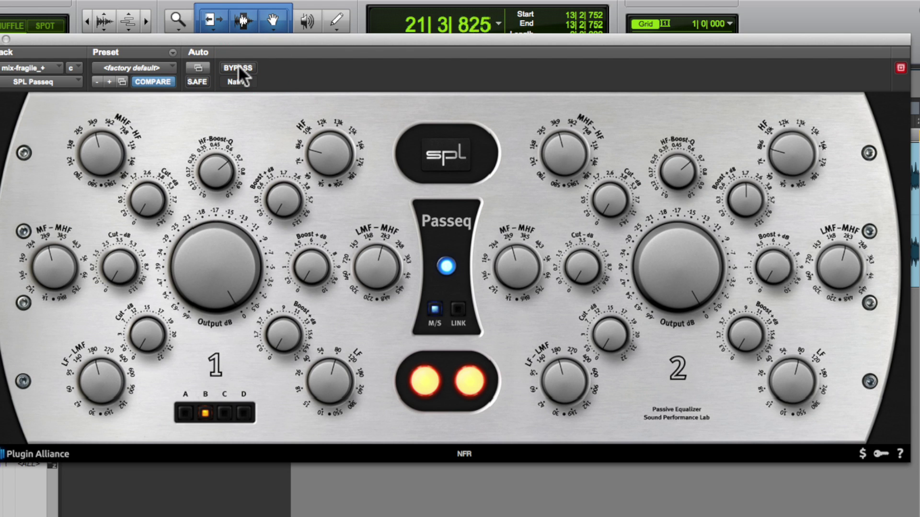
key(space)
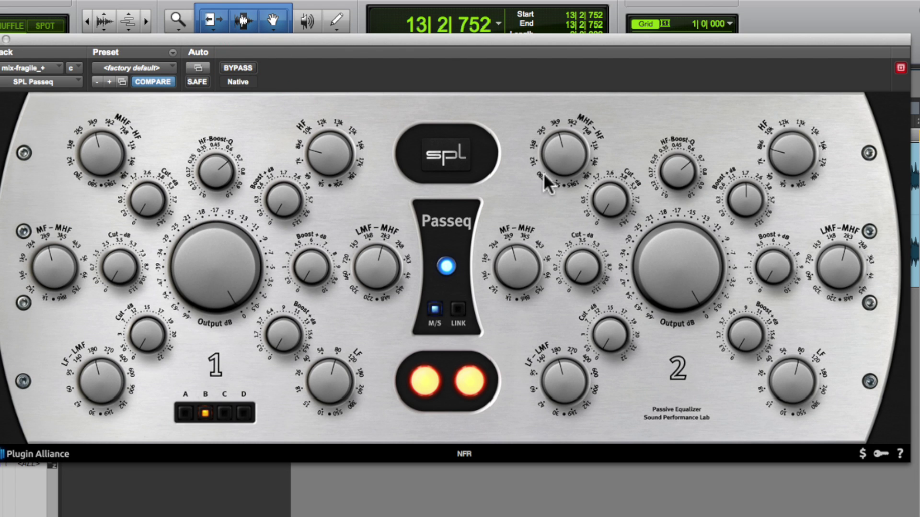
Raise the HF boost on channel 2 further and compare the mix with the Passeq bypassed and active, leaving it active
drag(743, 197, 741, 175)
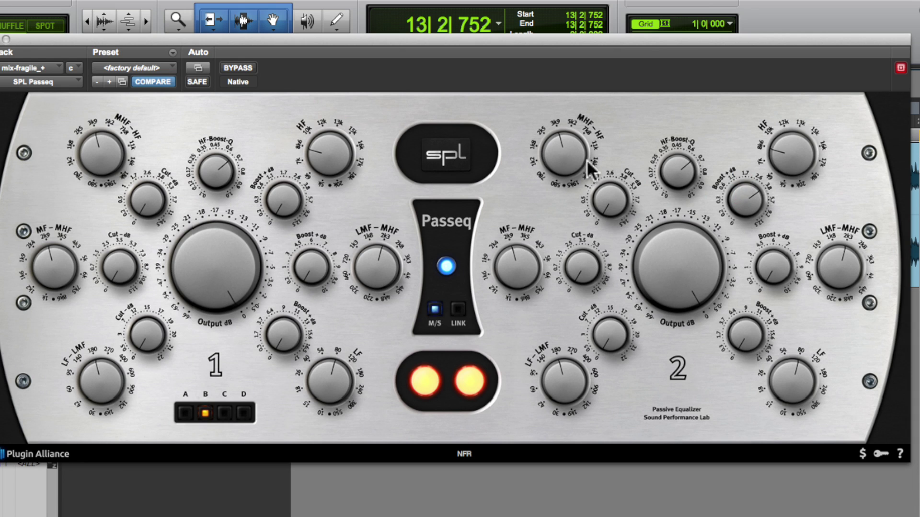
click(237, 66)
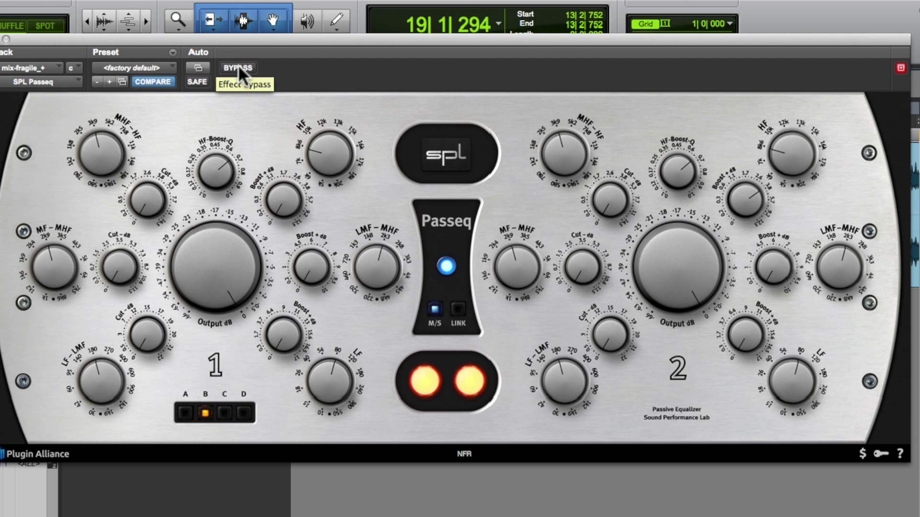
click(237, 68)
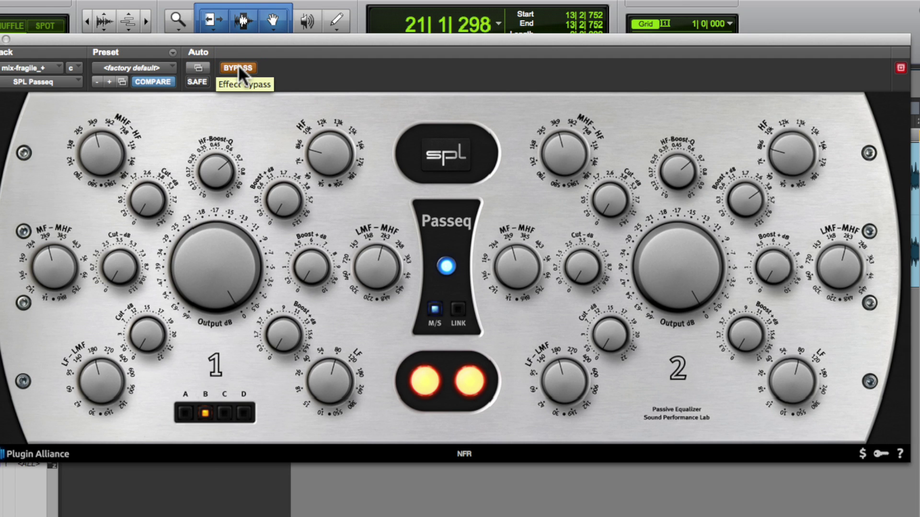
click(237, 68)
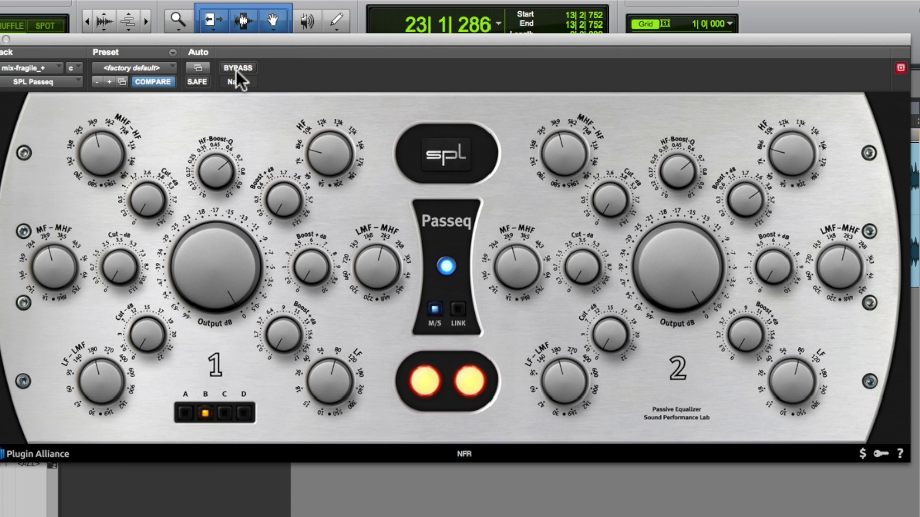
key(space)
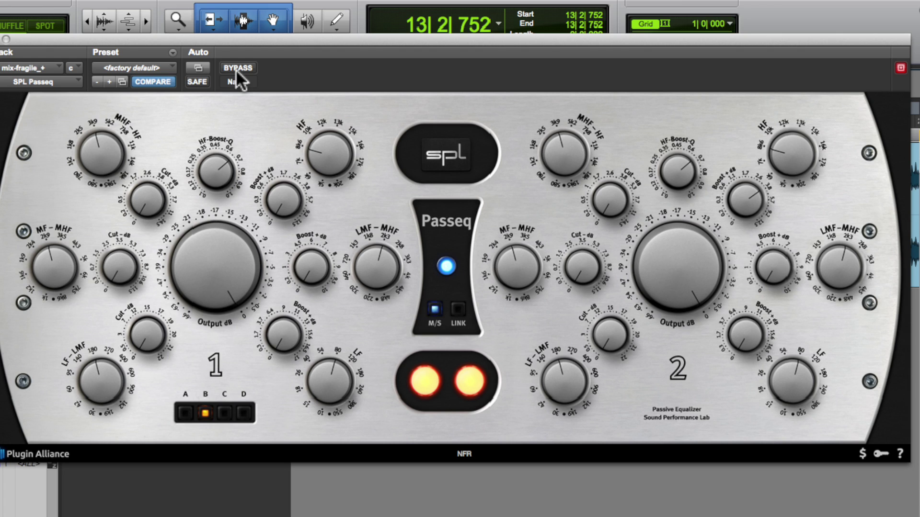
Close the Passeq window to view the mix track's inserts, and reopen the plug-in
click(6, 40)
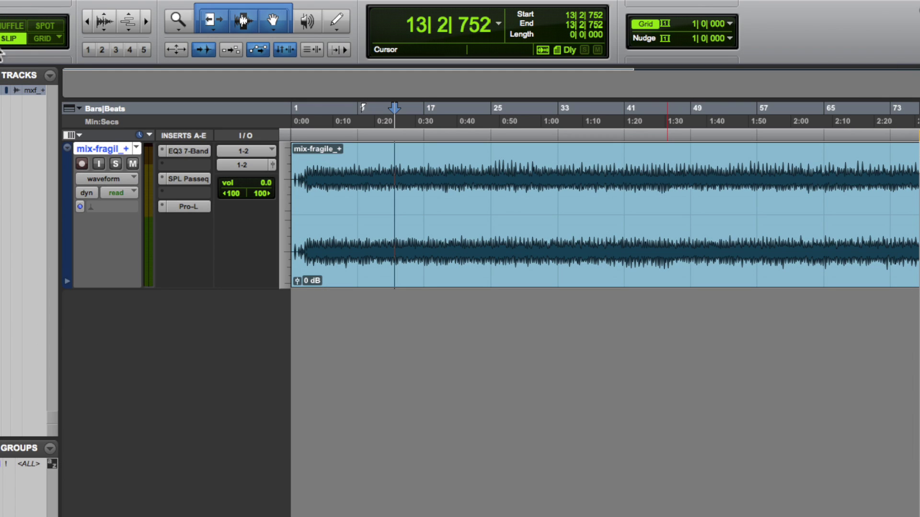
click(177, 176)
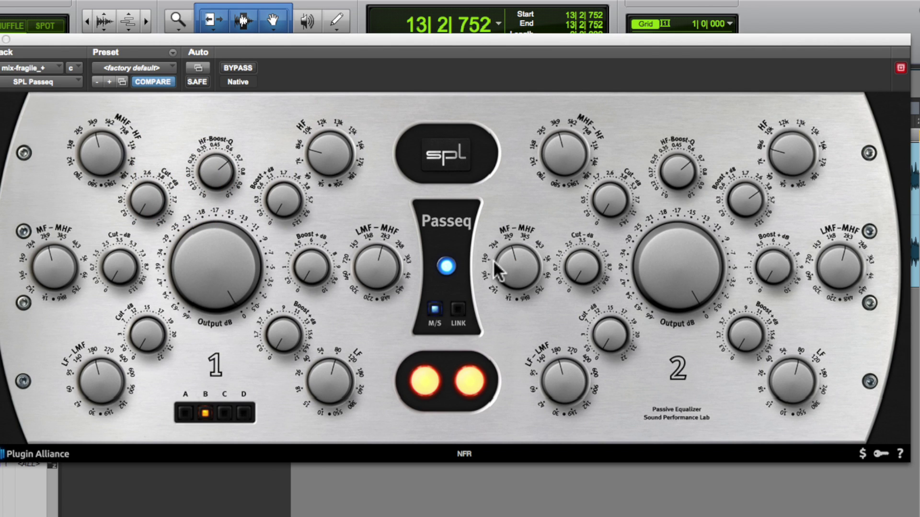